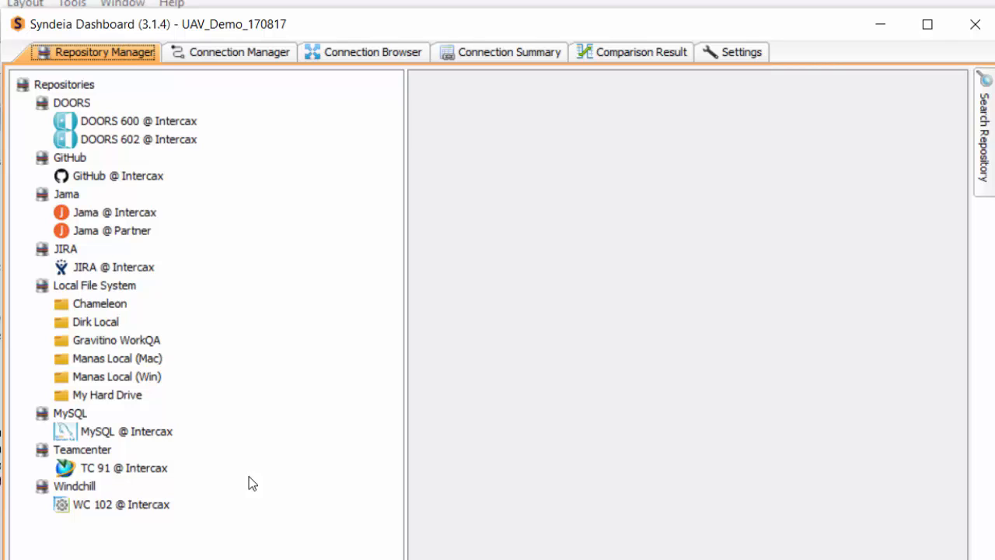
{"action": "right_click", "coordinate": [62, 259]}
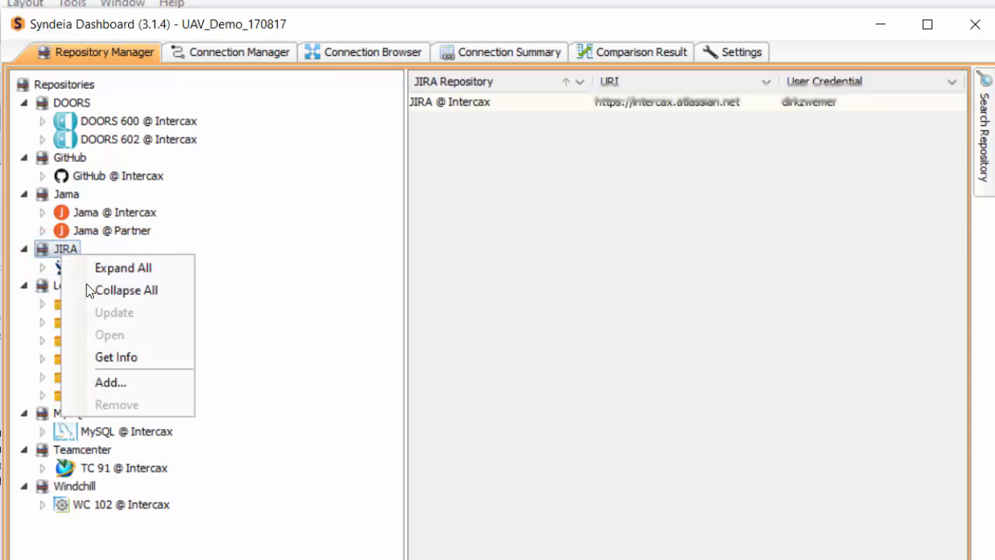
{"action": "left_click", "coordinate": [121, 378]}
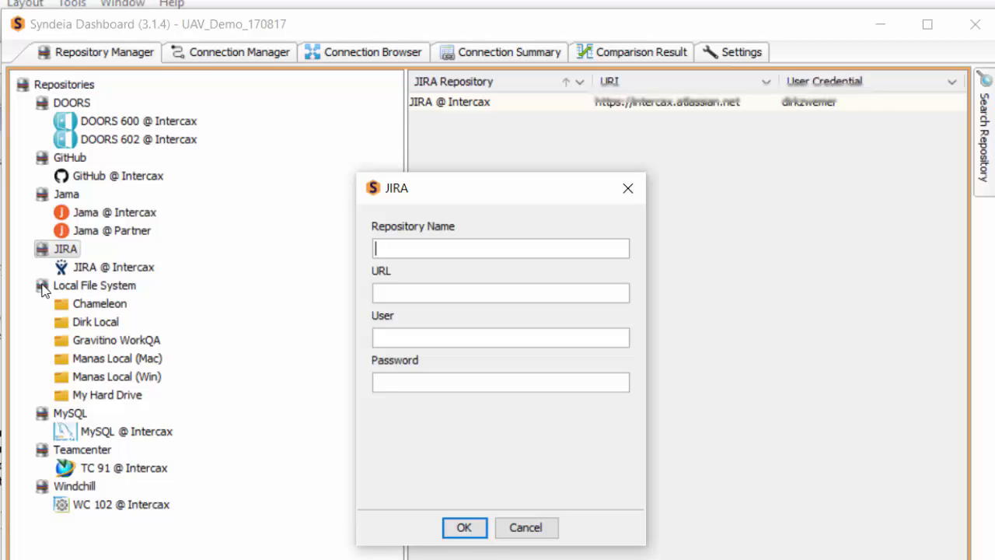
{"action": "left_click", "coordinate": [525, 527]}
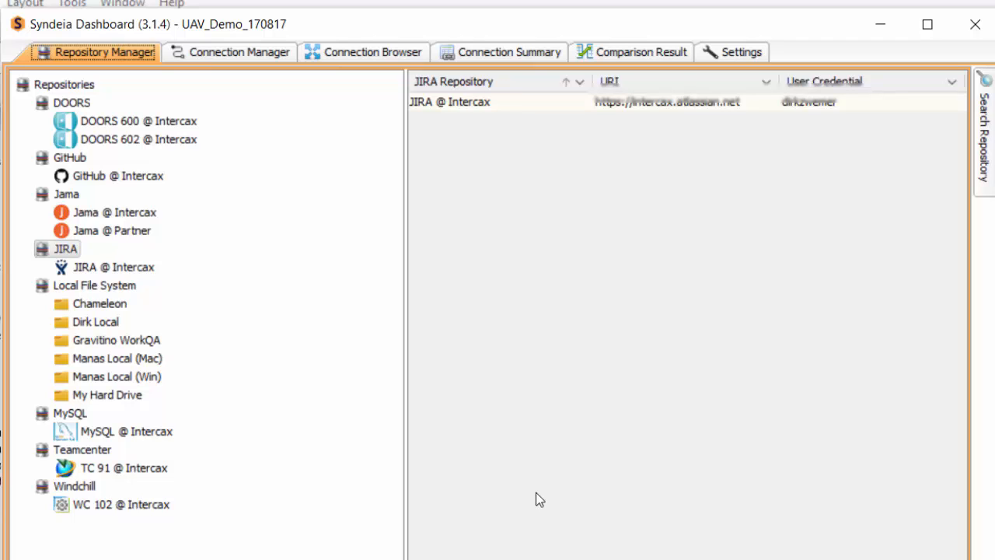
Review the JIRA options in the dashboard settings, including max results and default issue type.
{"action": "left_click", "coordinate": [735, 53]}
{"action": "left_click_drag", "start_coordinate": [977, 233], "coordinate": [981, 364]}
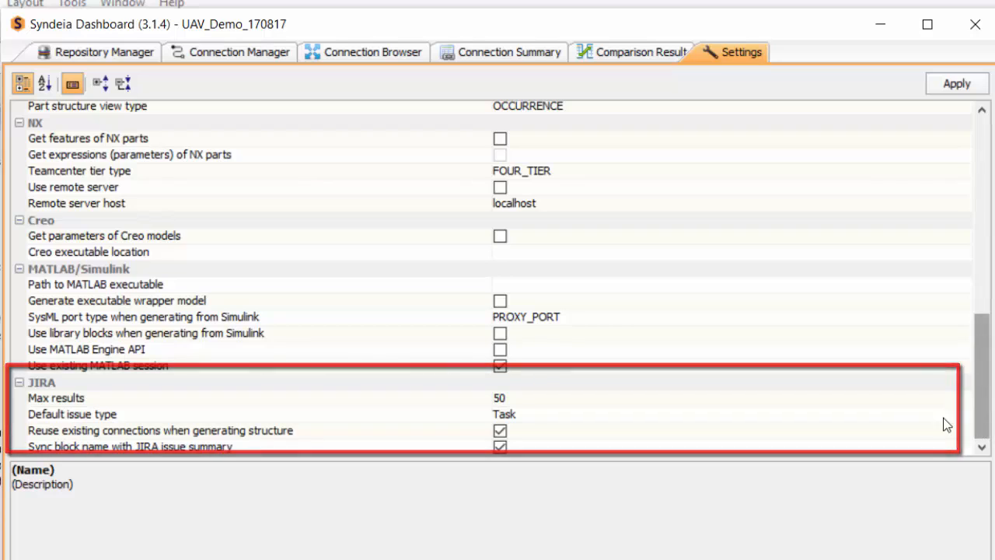
{"action": "left_click", "coordinate": [699, 414]}
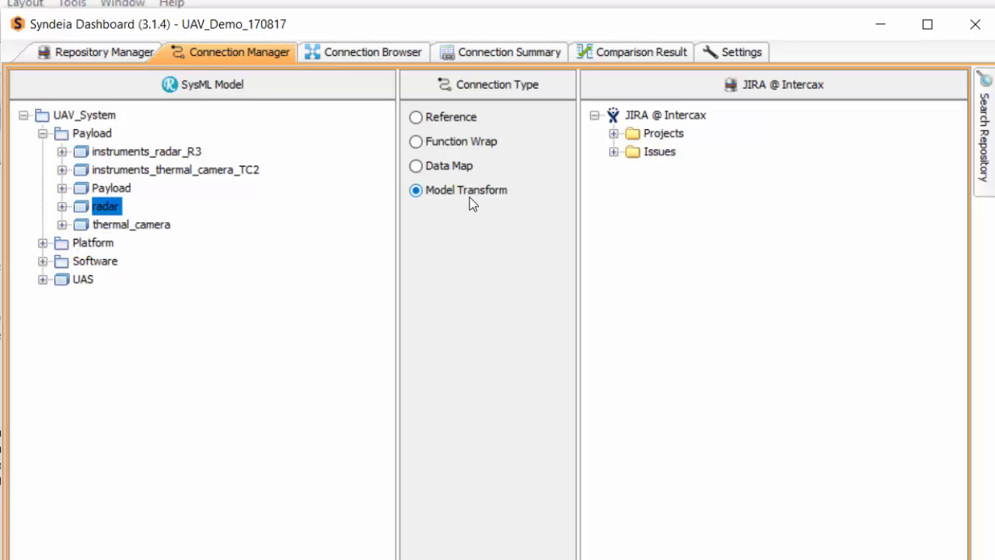
Set the connection type to Reference and list the projects in the JIRA @ Intercax repository.
{"action": "left_click", "coordinate": [433, 122]}
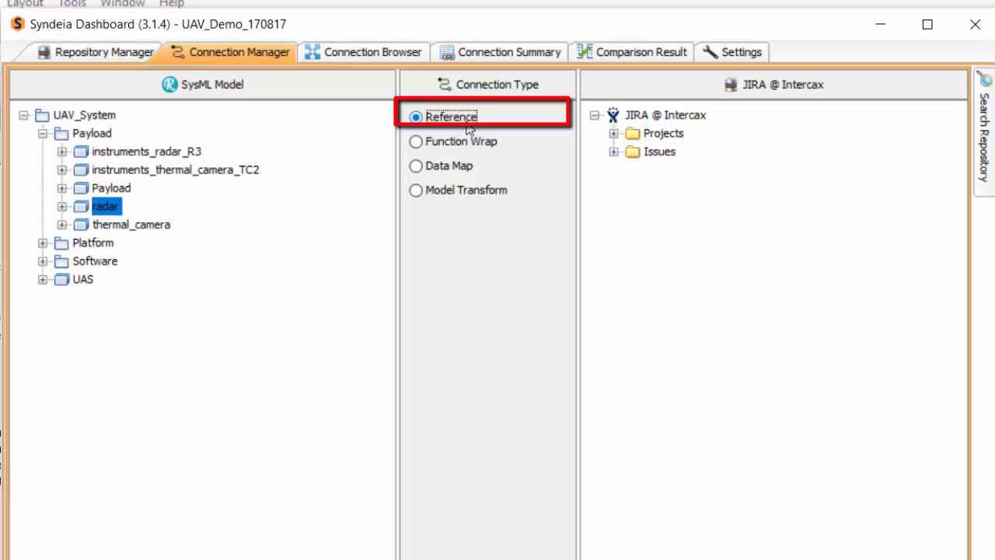
{"action": "left_click", "coordinate": [613, 133]}
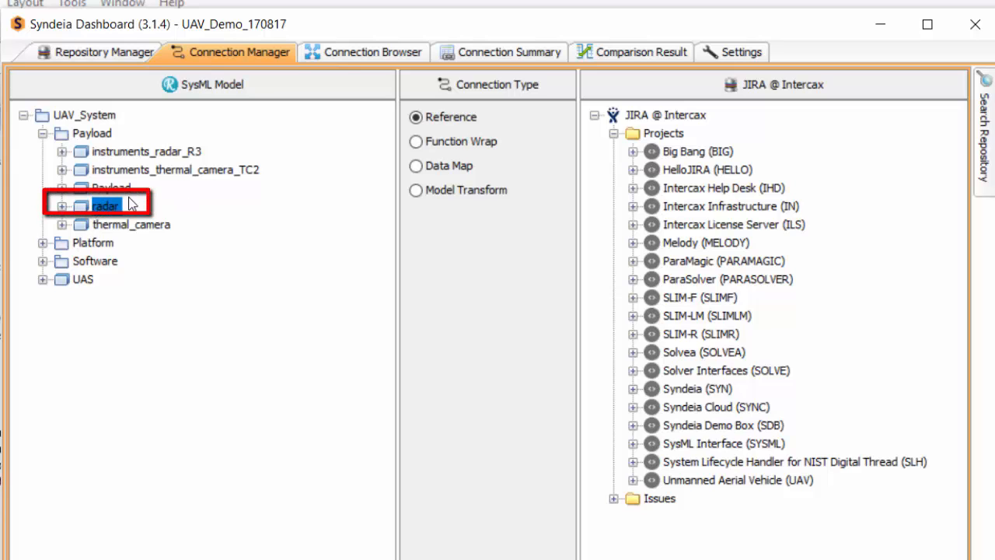
{"action": "left_click", "coordinate": [652, 207]}
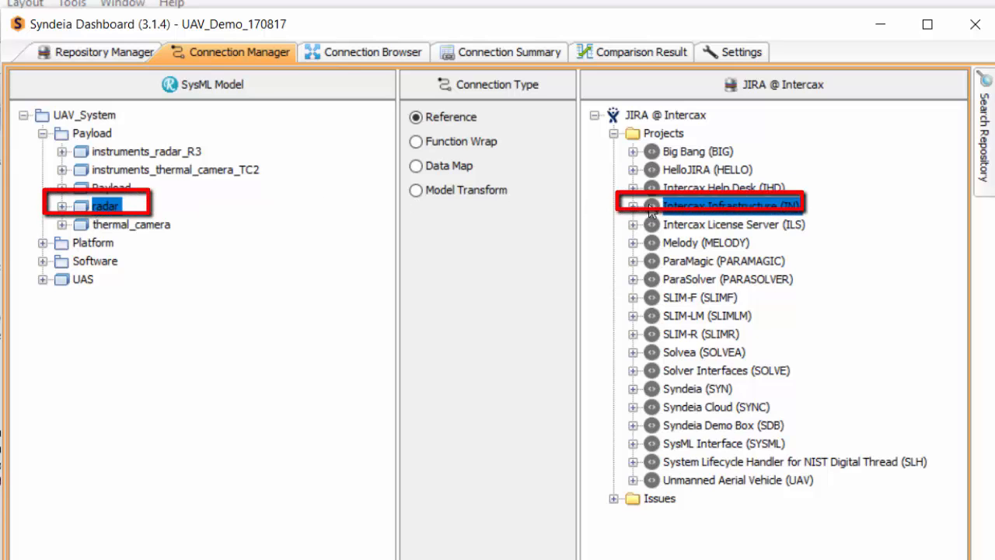
{"action": "mouse_move", "coordinate": [106, 206]}
{"action": "left_mouse_down"}
{"action": "mouse_move", "coordinate": [465, 149]}
{"action": "mouse_move", "coordinate": [650, 209]}
{"action": "left_mouse_up"}
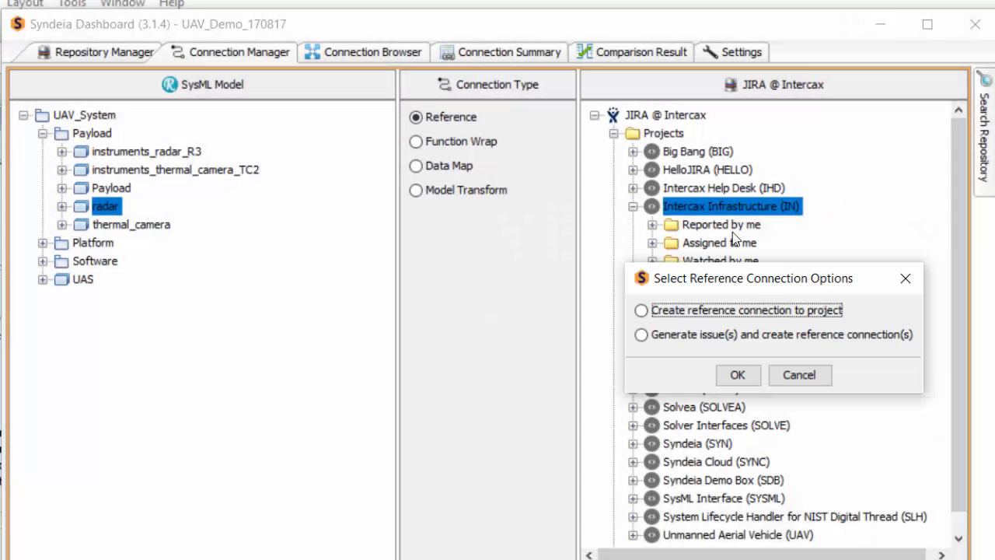
{"action": "left_click", "coordinate": [813, 370]}
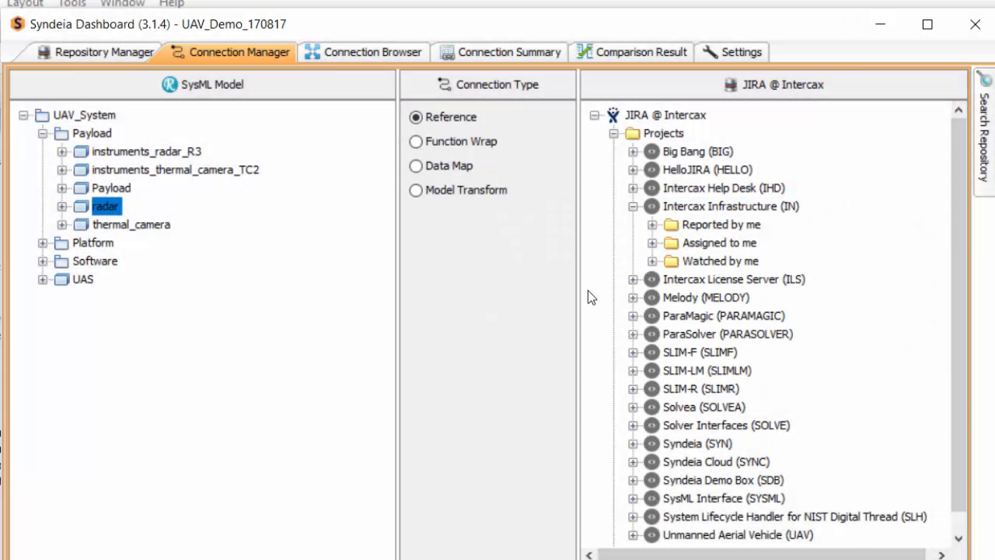
{"action": "left_click", "coordinate": [614, 134]}
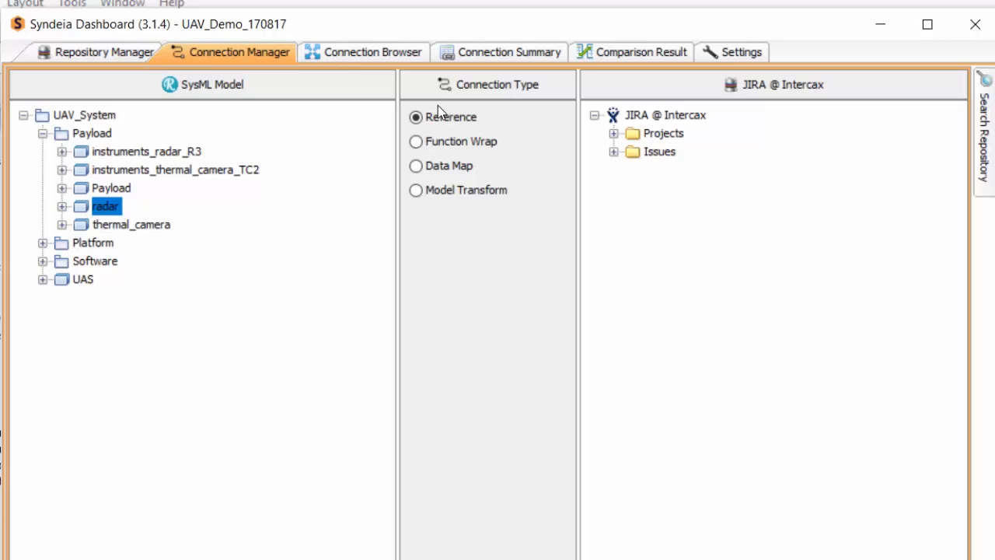
List the JIRA issues under Reported by me and try a reference connection from the radar block to one of them.
{"action": "left_click", "coordinate": [613, 152]}
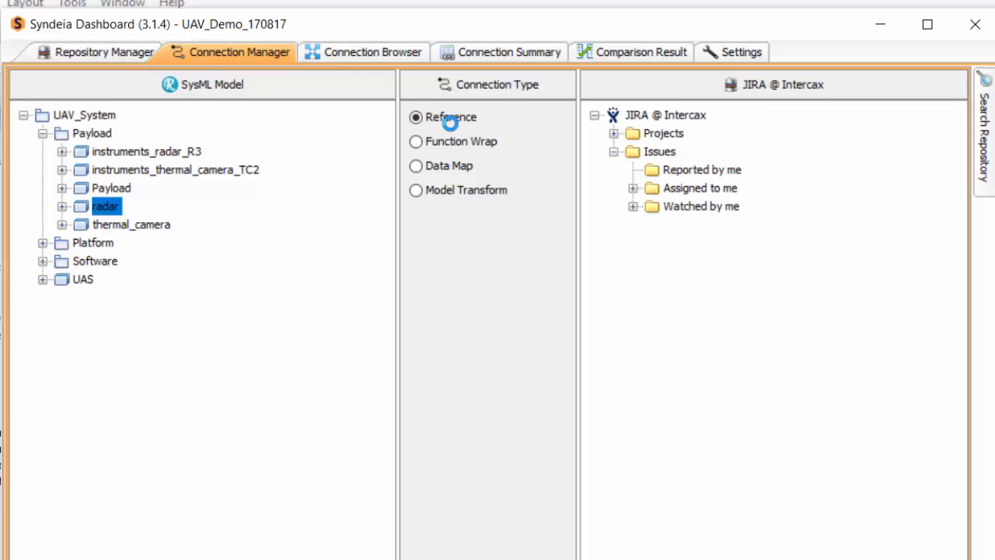
{"action": "left_click", "coordinate": [631, 171]}
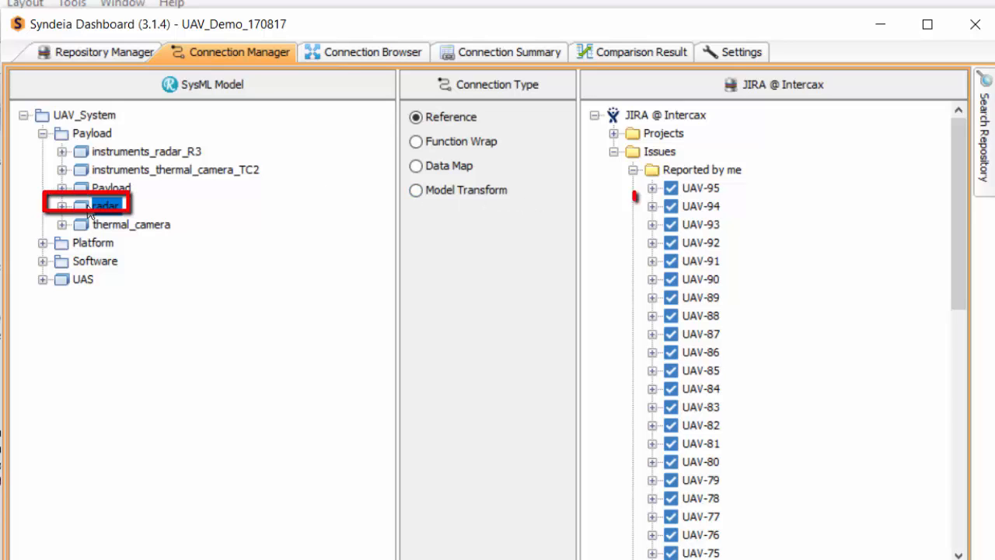
{"action": "mouse_move", "coordinate": [106, 207]}
{"action": "left_mouse_down"}
{"action": "mouse_move", "coordinate": [248, 177]}
{"action": "mouse_move", "coordinate": [486, 172]}
{"action": "mouse_move", "coordinate": [688, 207]}
{"action": "mouse_move", "coordinate": [670, 219]}
{"action": "left_mouse_up"}
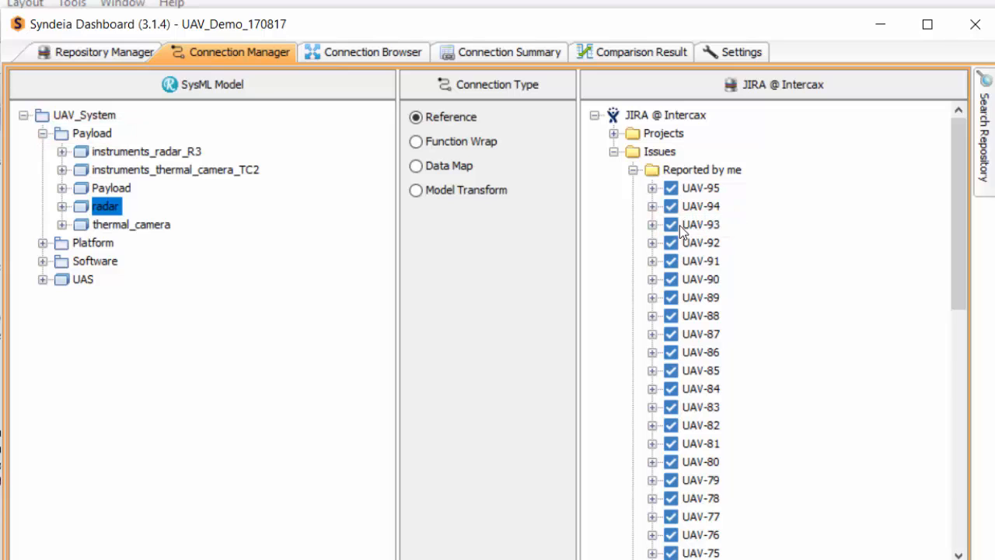
{"action": "left_click", "coordinate": [679, 225]}
{"action": "left_click_drag", "start_coordinate": [697, 225], "coordinate": [12, 97]}
{"action": "left_click", "coordinate": [634, 169]}
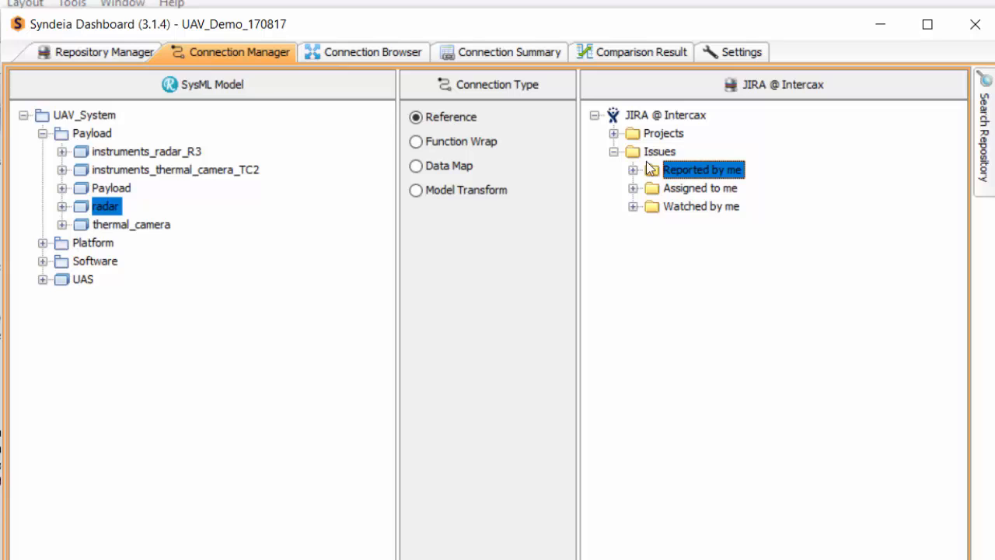
Open the repository search and choose Unmanned Aerial Vehicle (UAV) as the project for a simple search.
{"action": "left_click", "coordinate": [985, 140]}
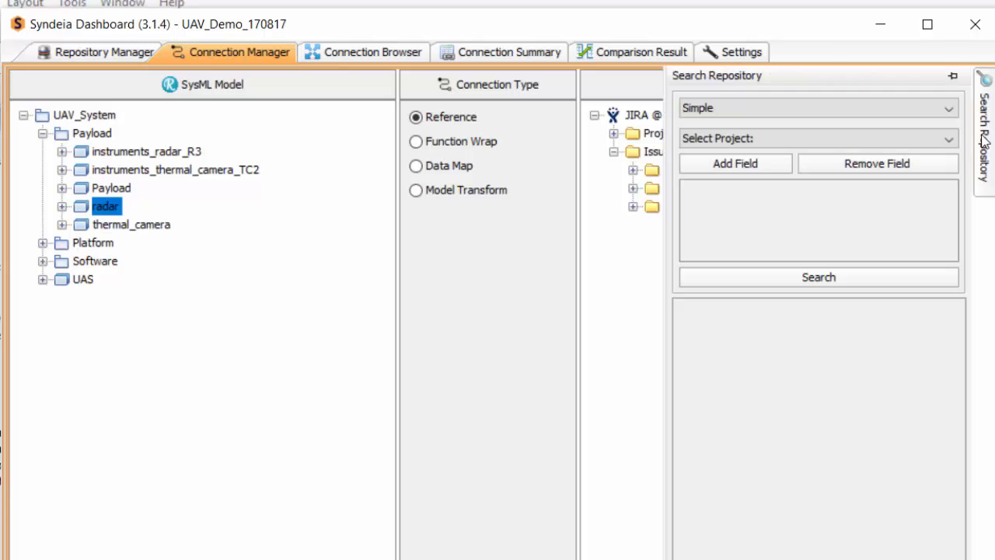
{"action": "left_click", "coordinate": [730, 92]}
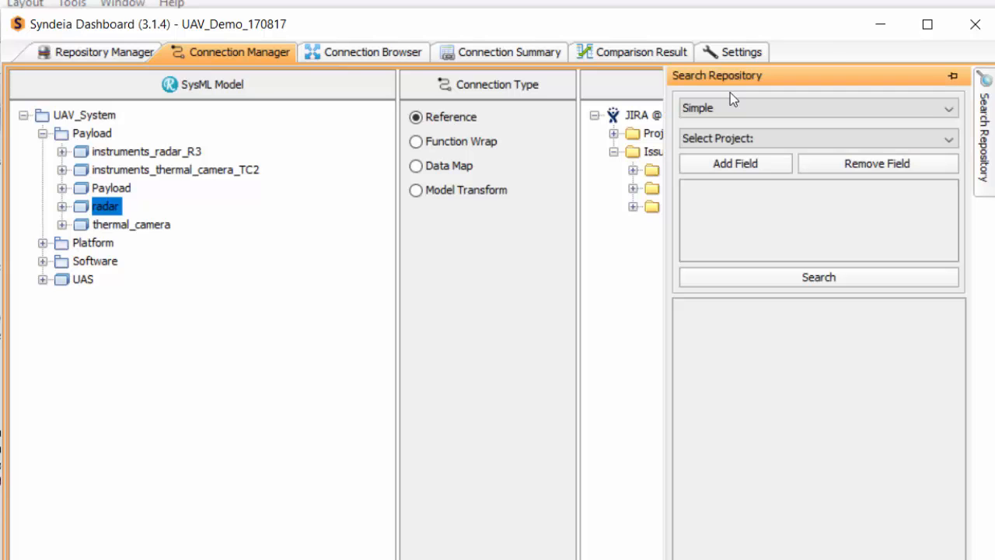
{"action": "left_click", "coordinate": [950, 139]}
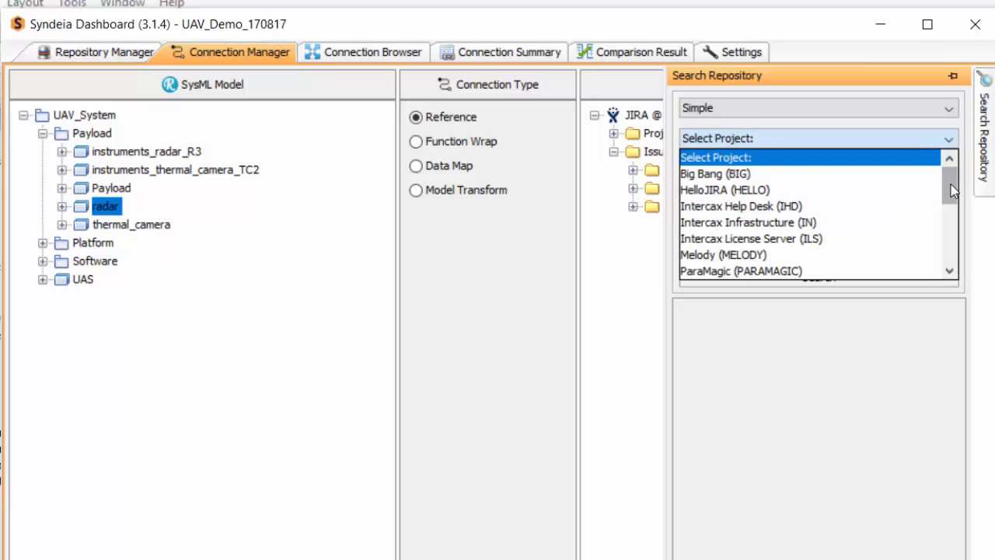
{"action": "left_click_drag", "start_coordinate": [951, 185], "coordinate": [956, 251]}
{"action": "left_click", "coordinate": [863, 272]}
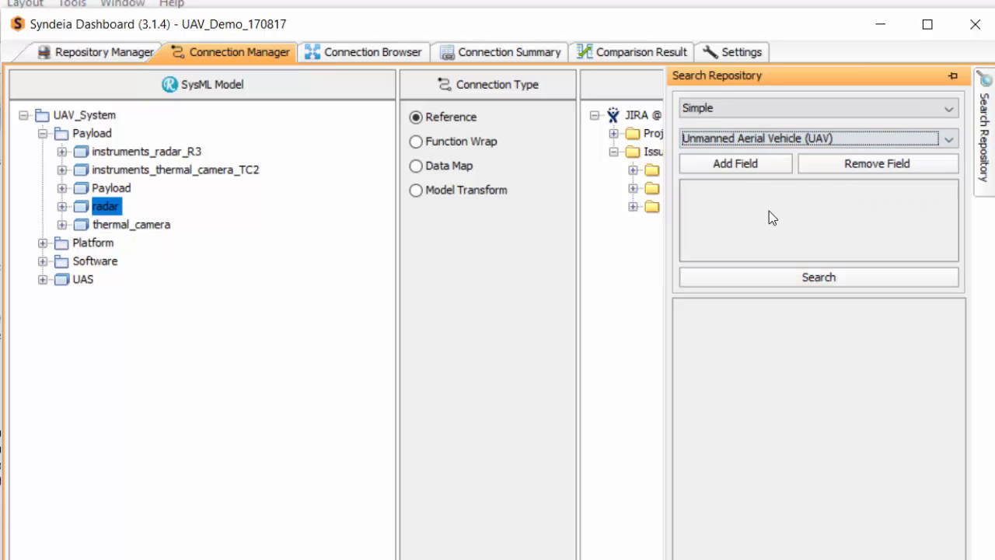
Add a search field requiring key = UAV-48 and run the repository search.
{"action": "left_click", "coordinate": [738, 165]}
{"action": "left_click", "coordinate": [781, 190]}
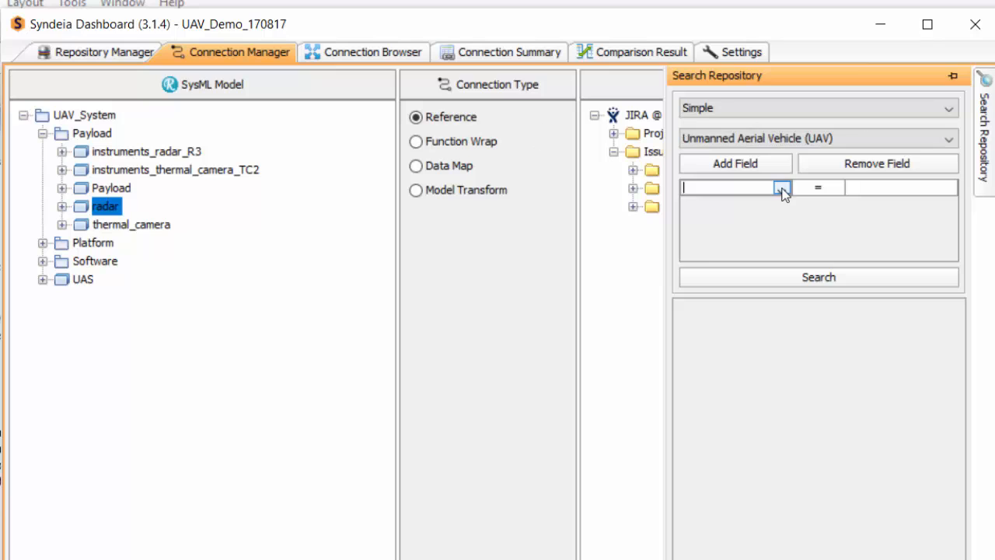
{"action": "left_click", "coordinate": [745, 221]}
{"action": "left_click", "coordinate": [849, 189]}
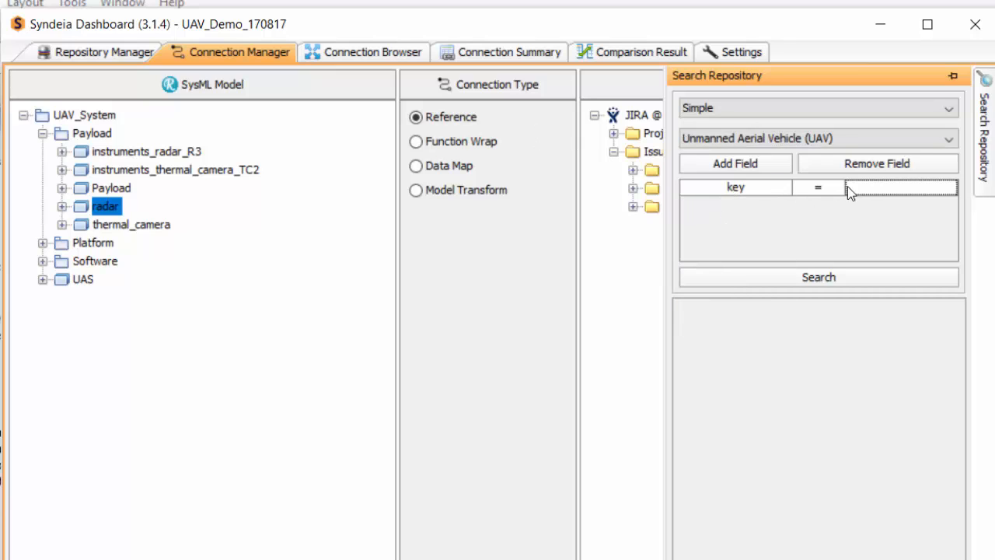
{"action": "type", "text": "UAV-48"}
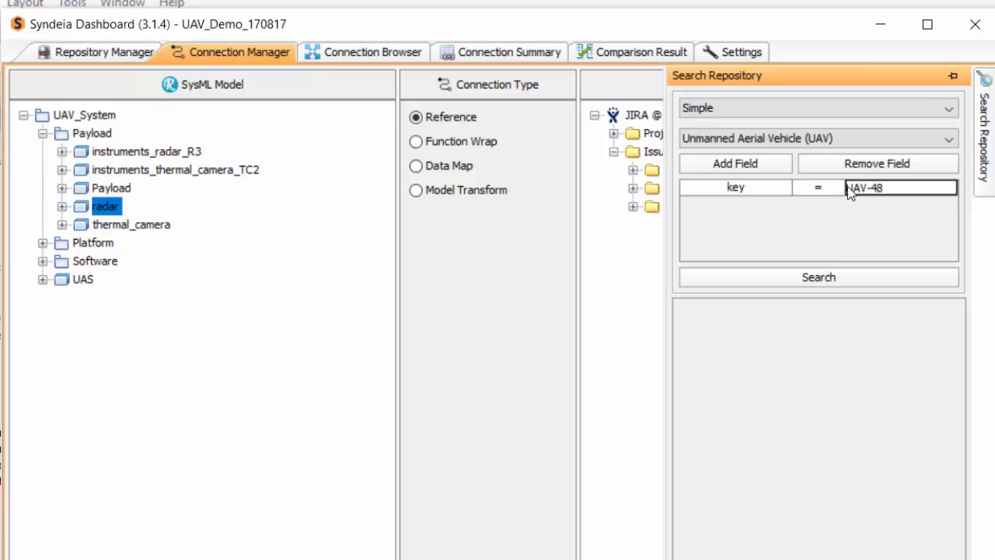
{"action": "key", "text": "Return"}
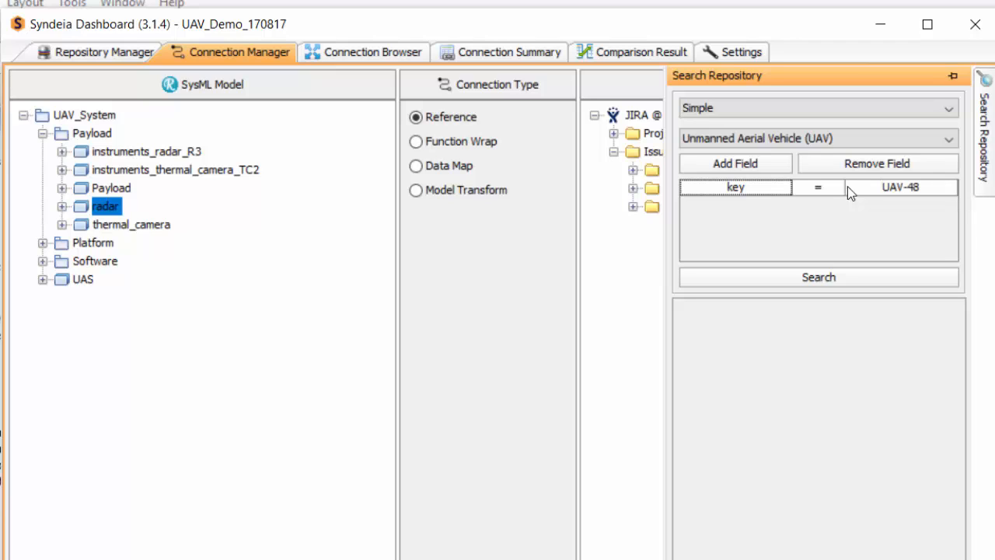
{"action": "left_click", "coordinate": [859, 277]}
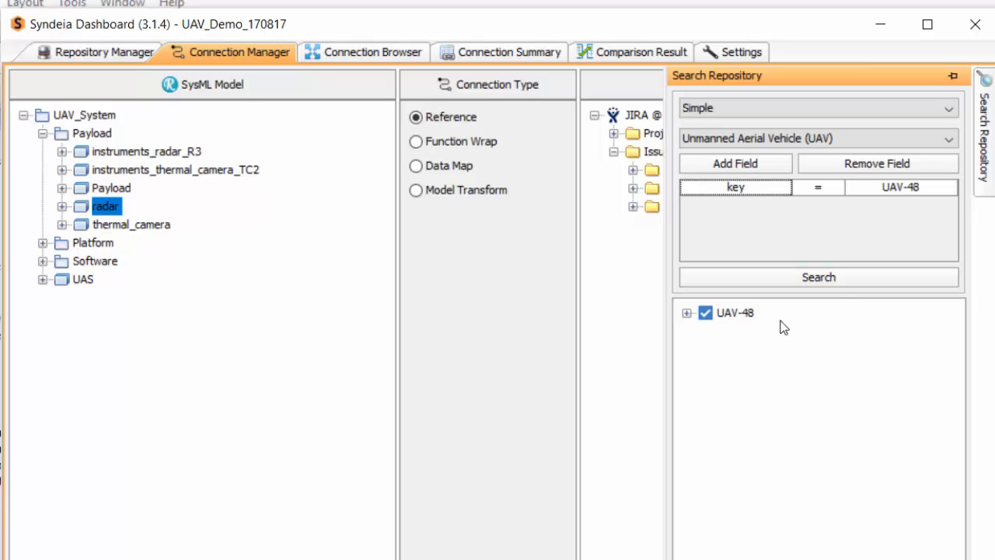
Create a reference connection from the radar block to issue UAV-48 and display the radar block's connections in the Connection Browser.
{"action": "left_click", "coordinate": [730, 313]}
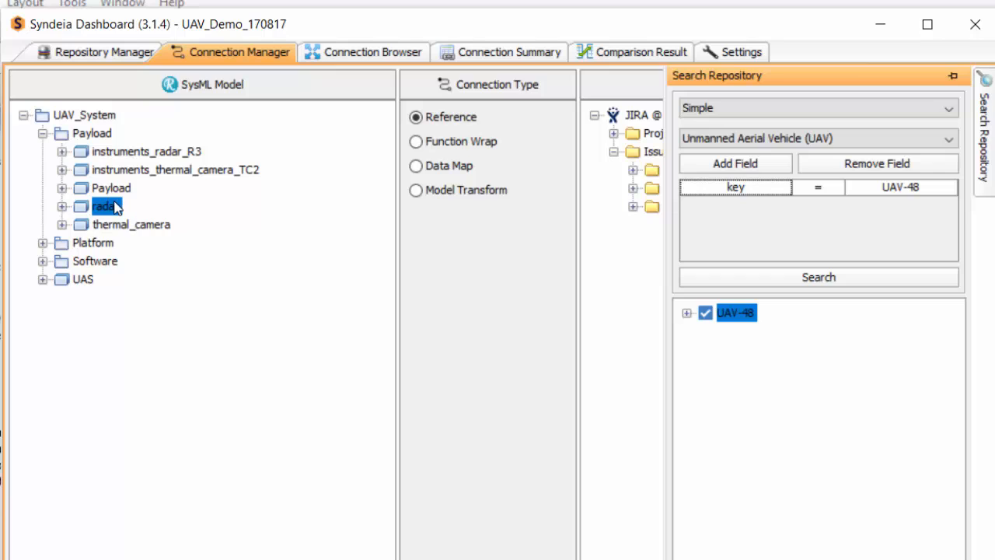
{"action": "left_click_drag", "start_coordinate": [115, 208], "coordinate": [153, 204]}
{"action": "left_click", "coordinate": [365, 52]}
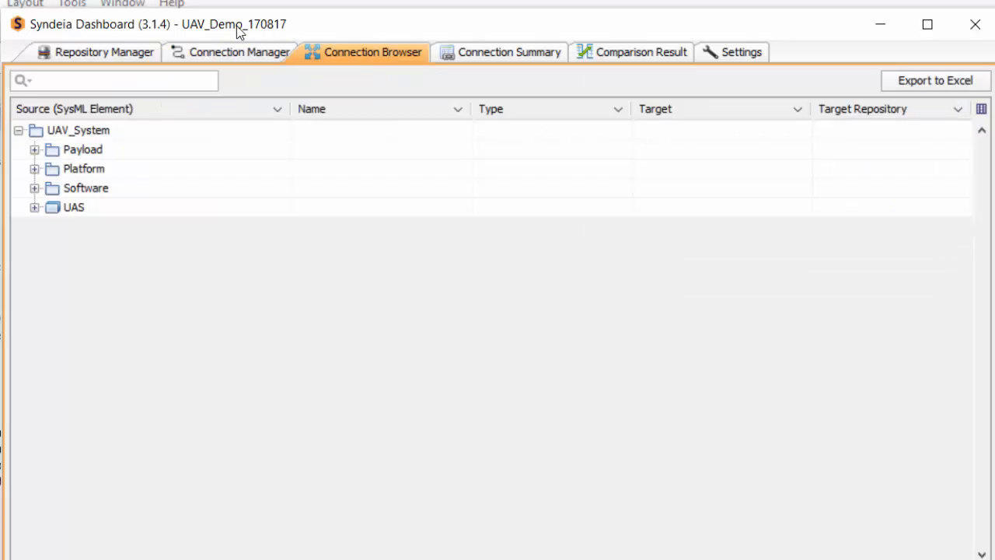
{"action": "left_click", "coordinate": [34, 149]}
{"action": "left_click", "coordinate": [51, 226]}
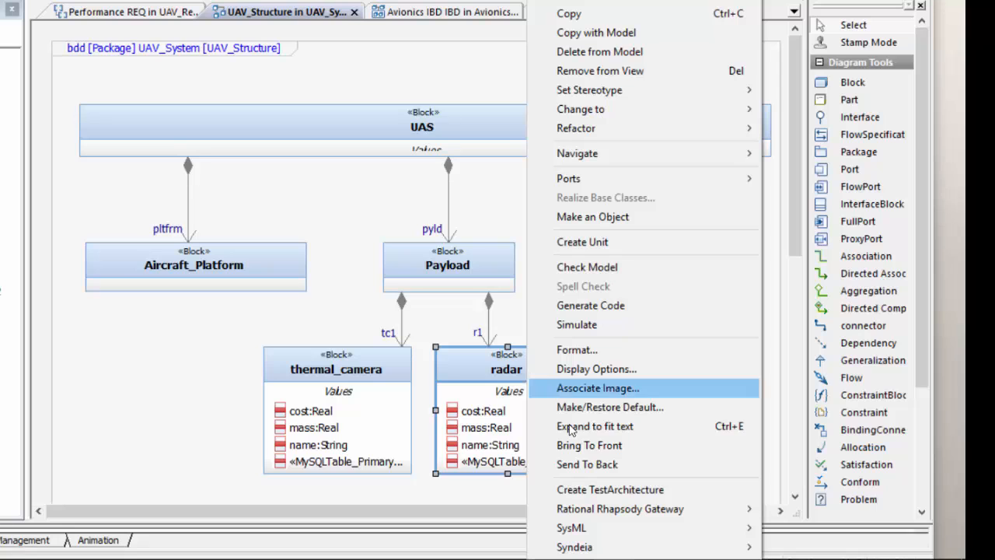
Open the connected JIRA issue of the radar block in the UAV_Structure diagram and set the issue's status to In Progress.
{"action": "mouse_move", "coordinate": [596, 548]}
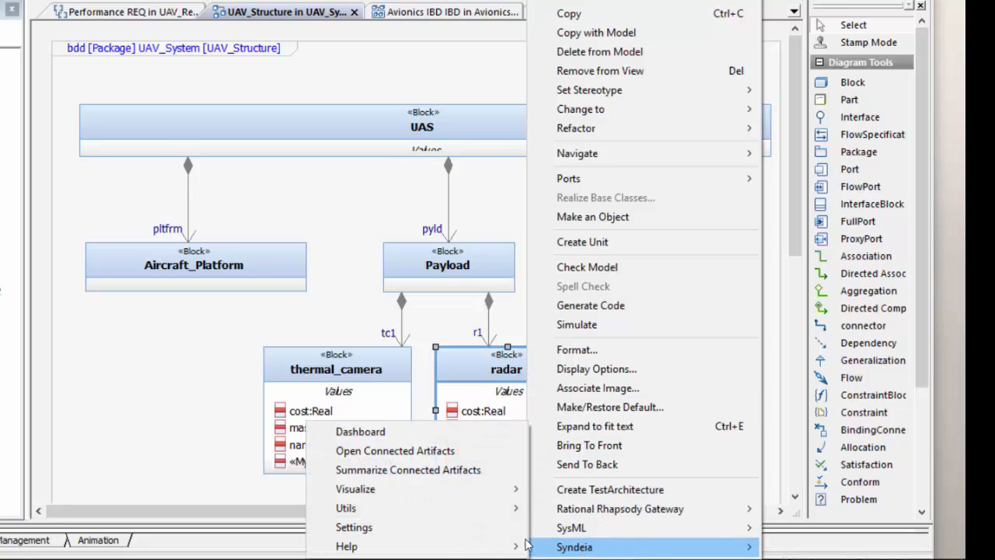
{"action": "left_click", "coordinate": [426, 451]}
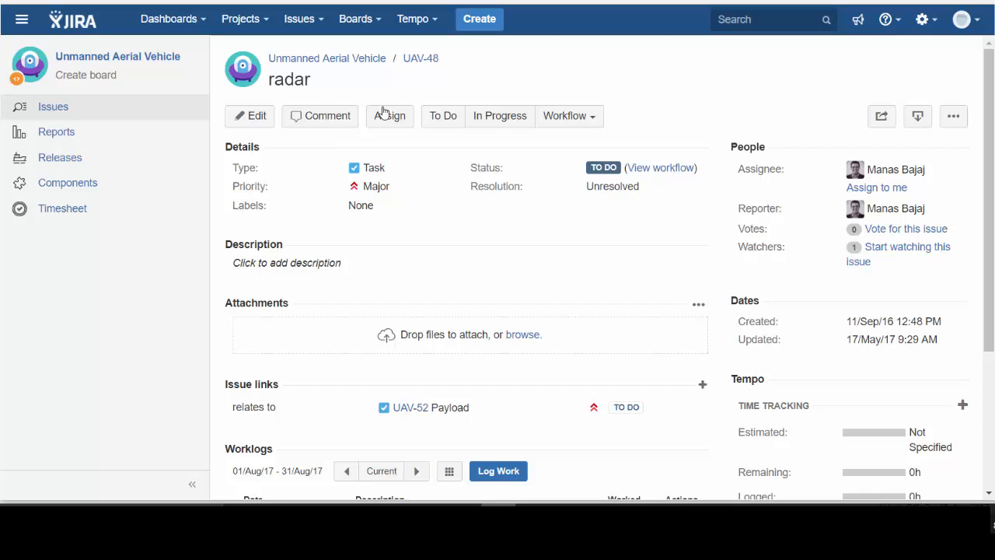
{"action": "left_click", "coordinate": [498, 119]}
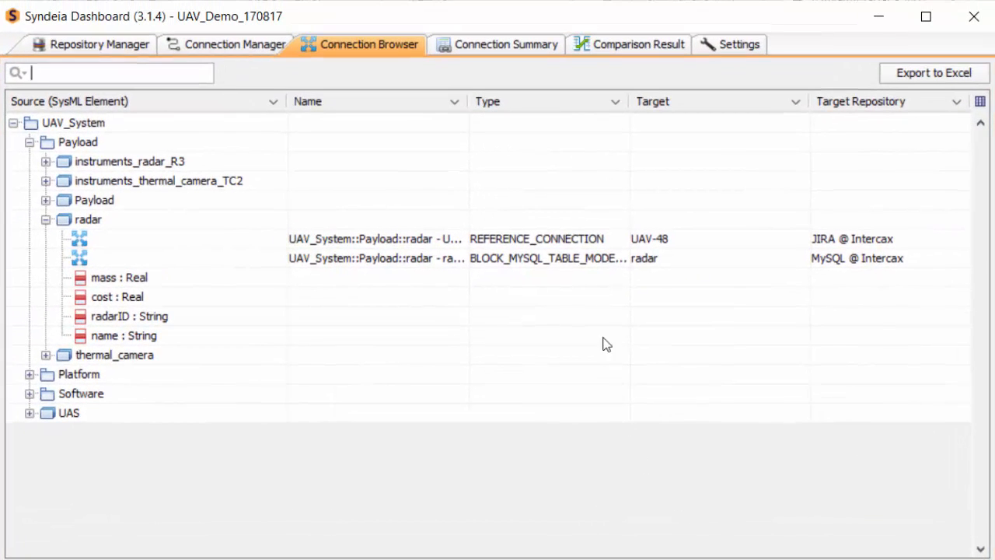
Compare SysML and target for the radar block's UAV-48 reference connection in the Syndeia Dashboard, and sync that connection from SysML to target.
{"action": "right_click", "coordinate": [500, 241]}
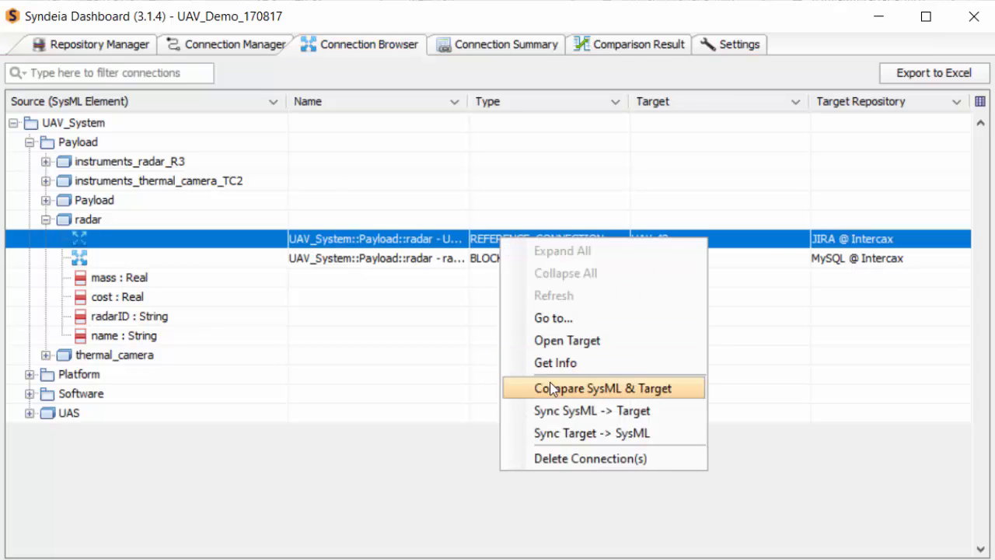
{"action": "key", "text": "Return"}
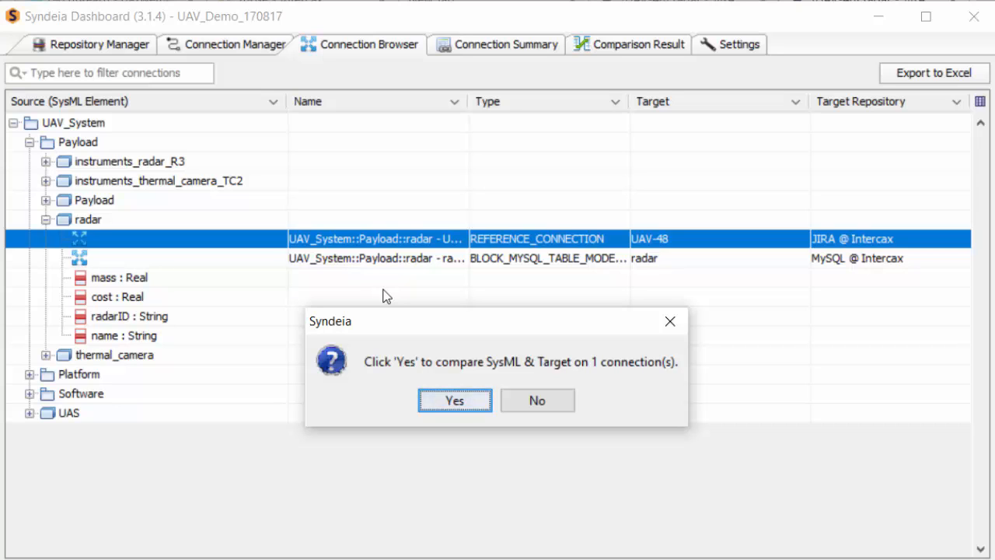
{"action": "left_click", "coordinate": [455, 401]}
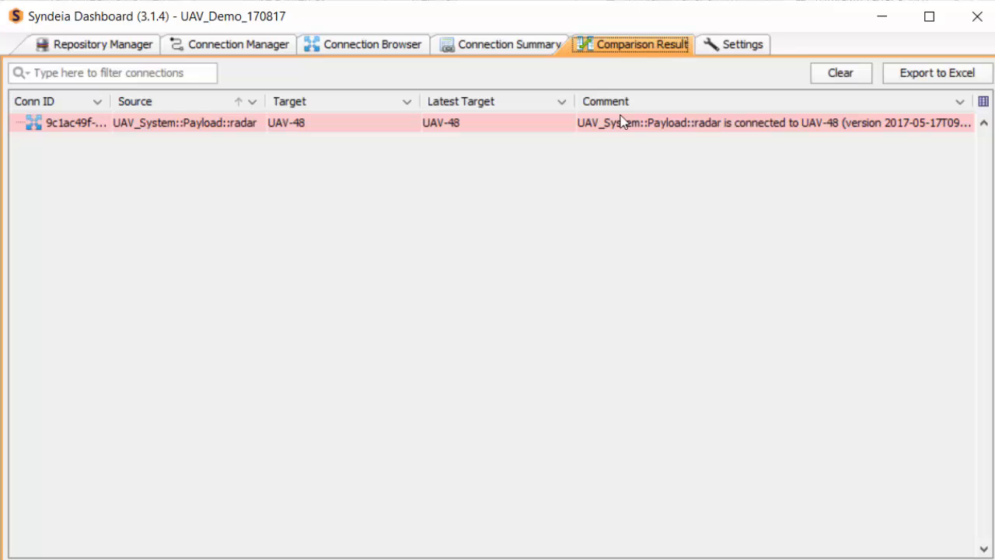
{"action": "right_click", "coordinate": [621, 121]}
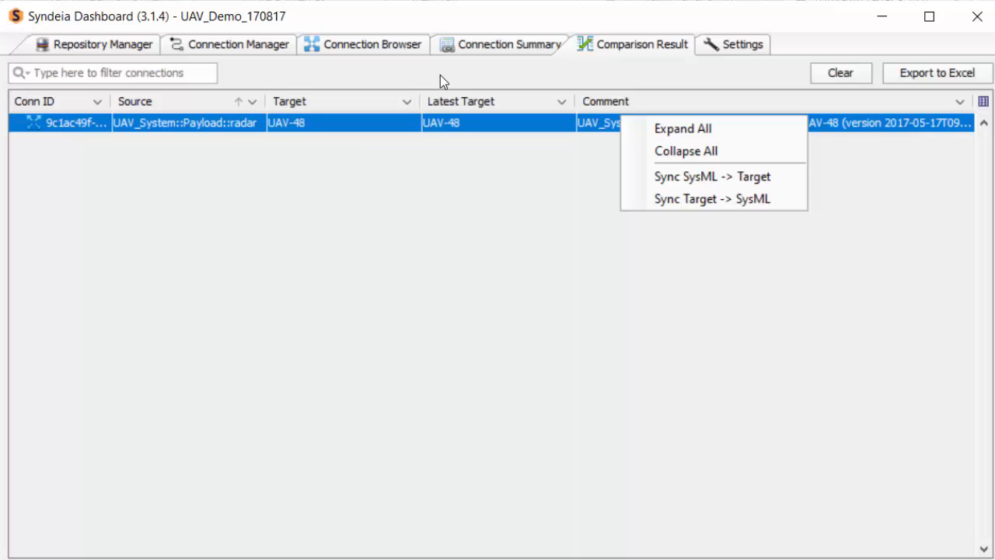
{"action": "left_click", "coordinate": [656, 175]}
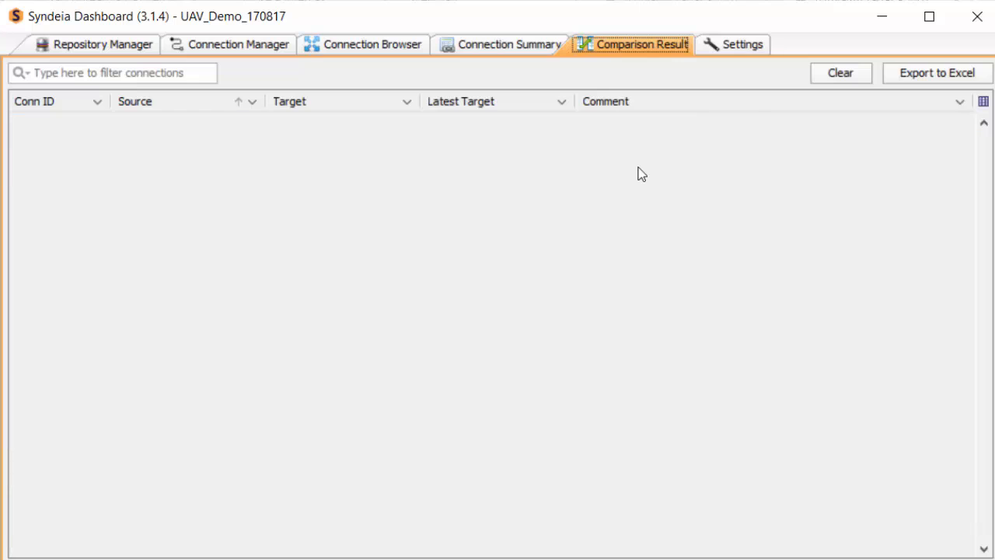